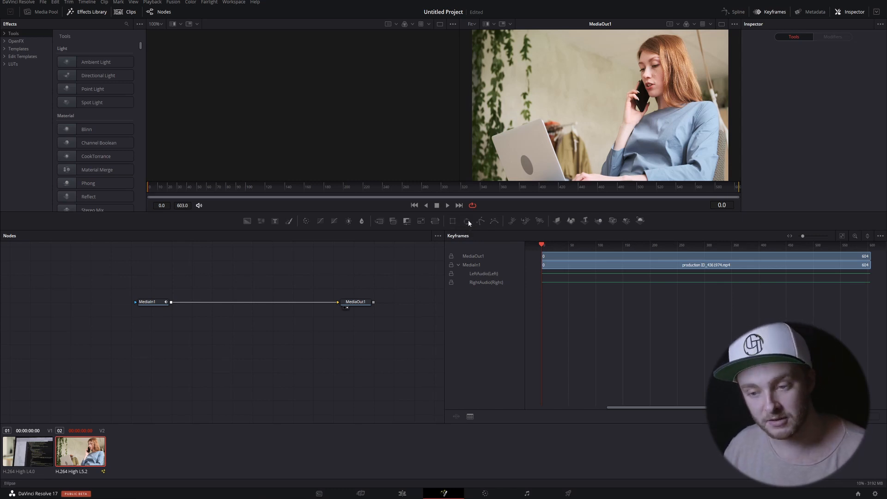
Add an Ellipse mask, connect it to the MediaIn1 node and invert it to cut a round hole in the clip
left_click(467, 220)
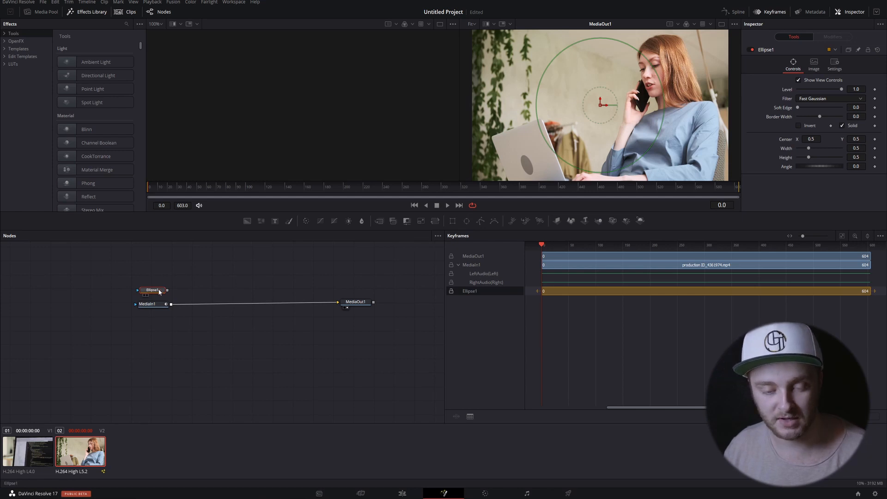
mouse_move(156, 292)
left_mouse_down()
mouse_move(238, 270)
mouse_move(139, 269)
mouse_move(147, 304)
left_mouse_up()
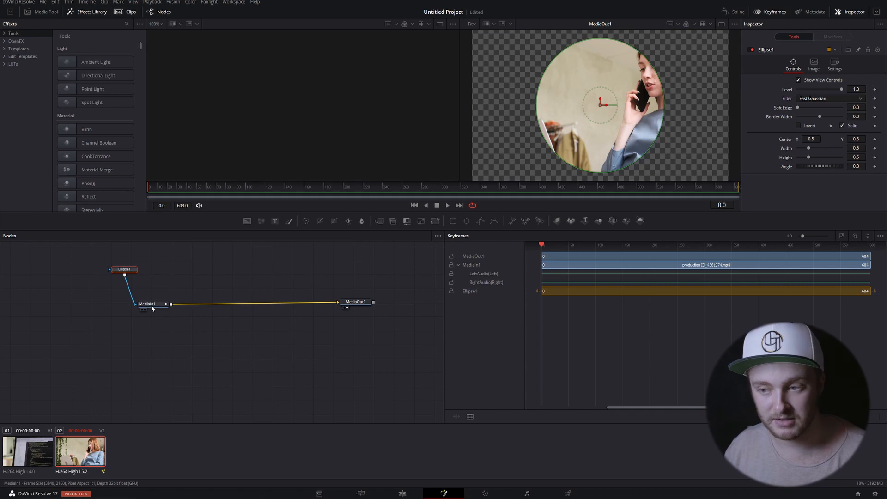
left_click(798, 125)
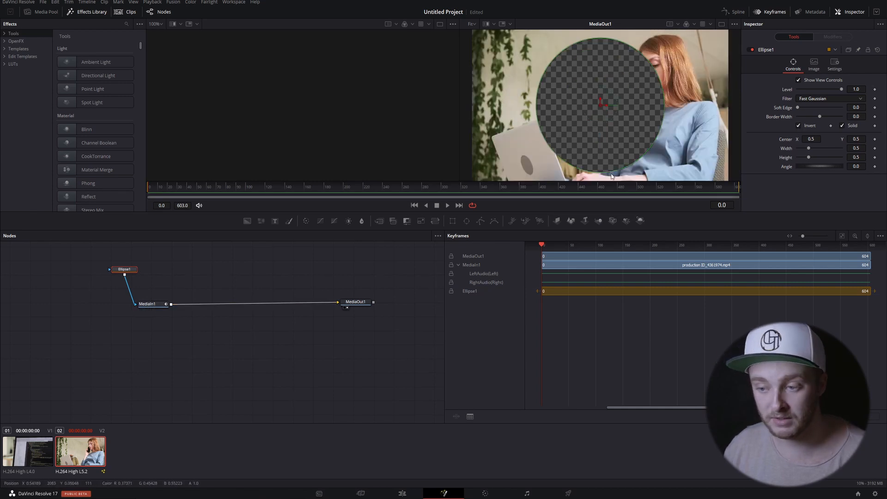
left_click_drag(613, 171, 614, 144)
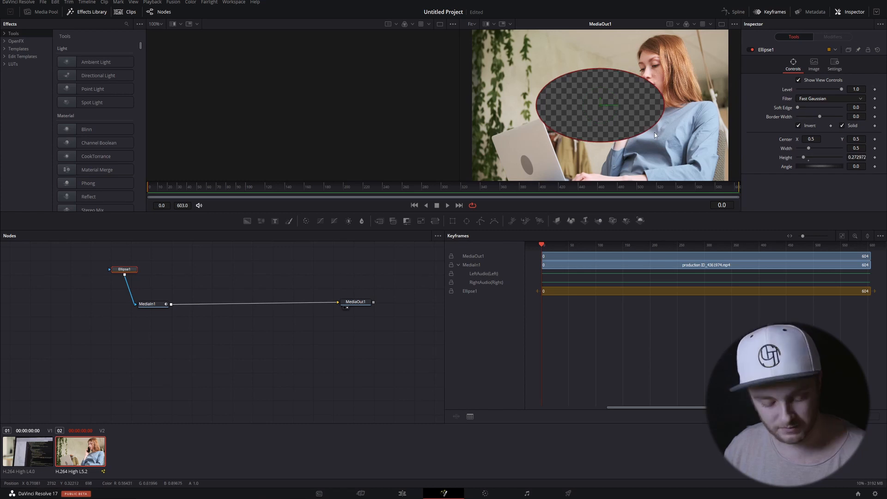
key("ctrl+z")
key("ctrl+z")
key("ctrl+shift+z")
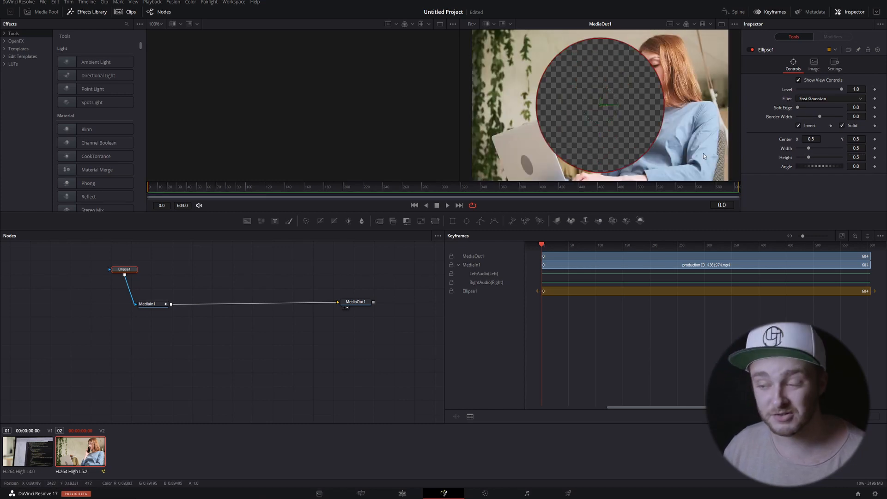
Link the ellipse mask's Height to its Width through an expression
right_click(785, 157)
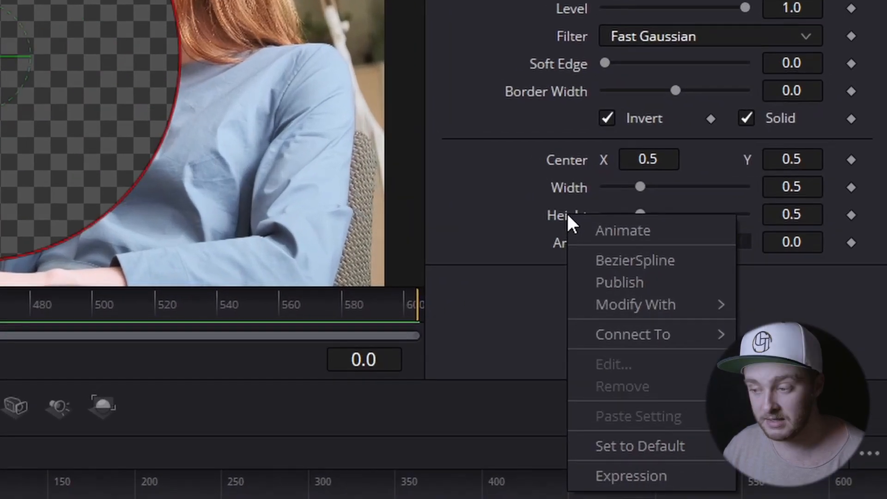
left_click(651, 478)
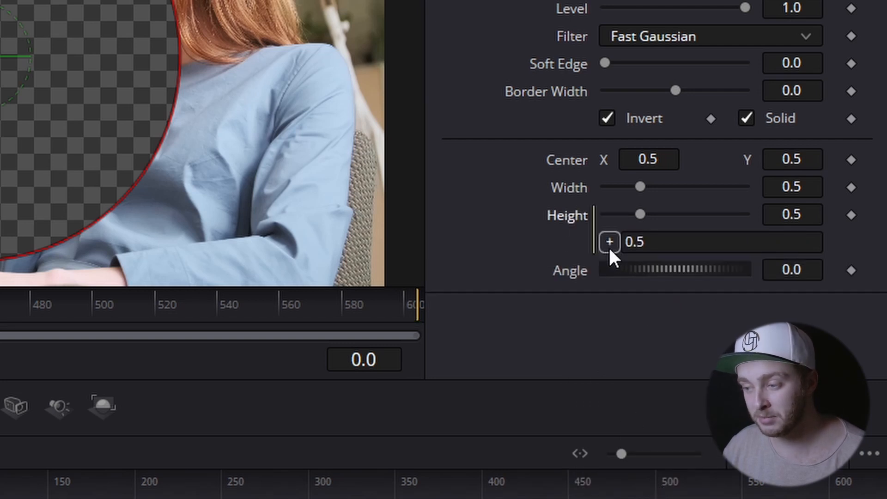
left_click_drag(608, 246, 562, 184)
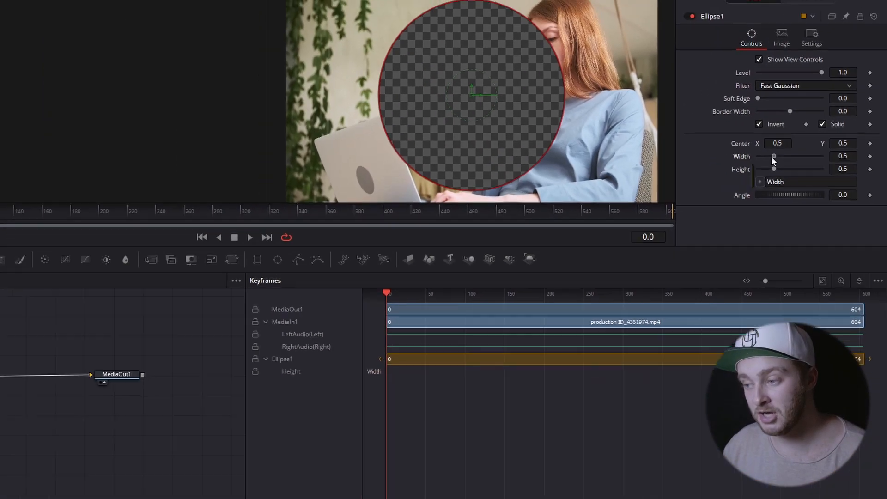
Resize the circular mask, centre it at about X 0.21, Y 0.71 with a soft edge of about 0.017, and save the project
left_click_drag(772, 156, 802, 150)
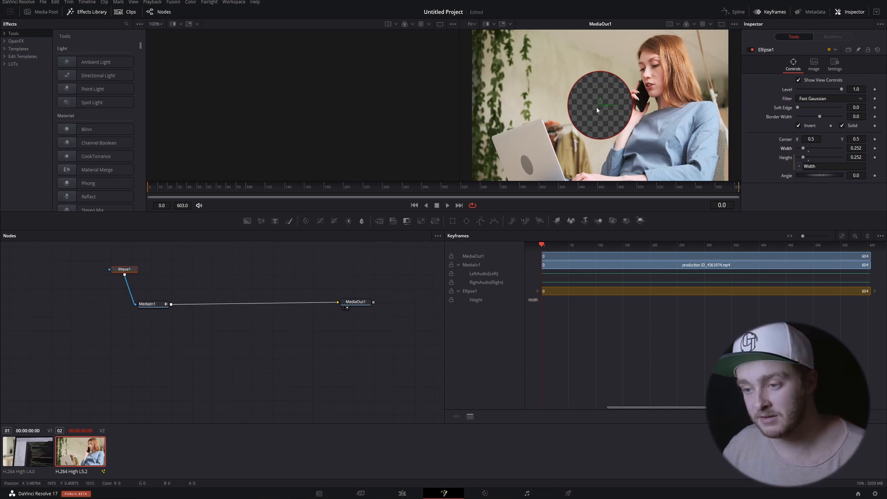
left_click_drag(600, 108, 527, 74)
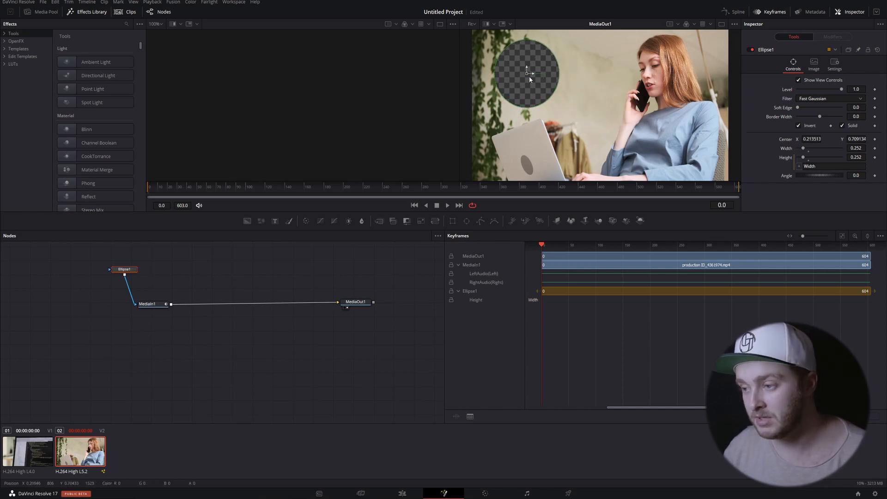
left_click_drag(798, 108, 800, 107)
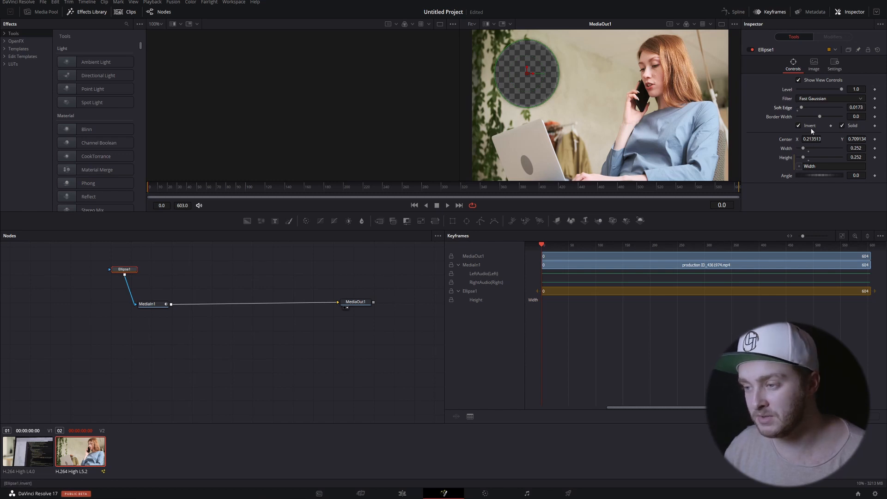
left_click_drag(802, 148, 804, 148)
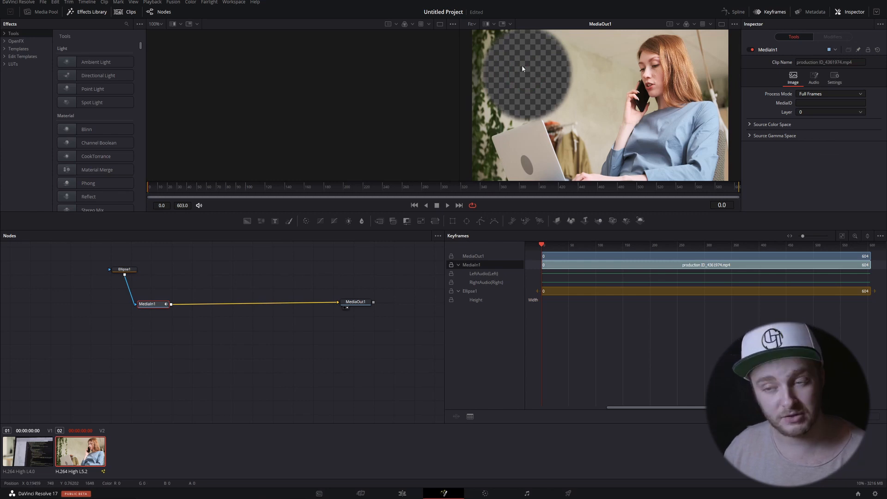
key("ctrl+s")
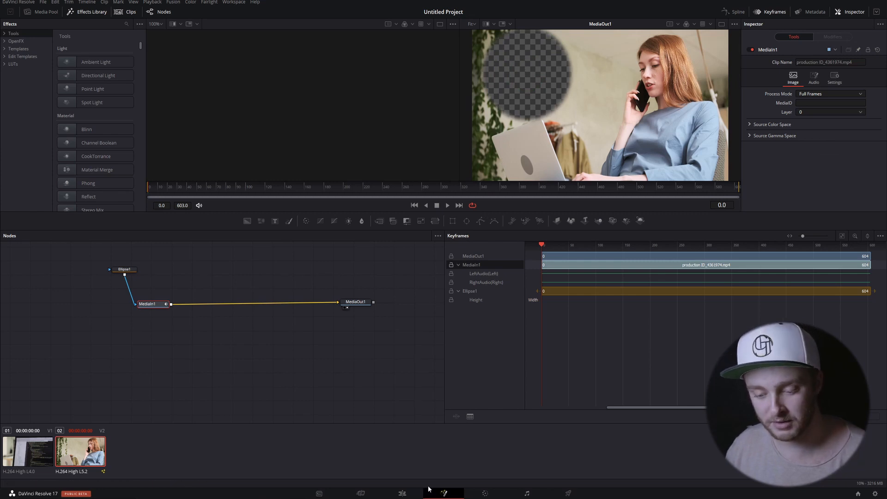
On the Edit page, set the Video 1 clip's X position to -491 and flip it horizontally
left_click(403, 493)
left_click(290, 380)
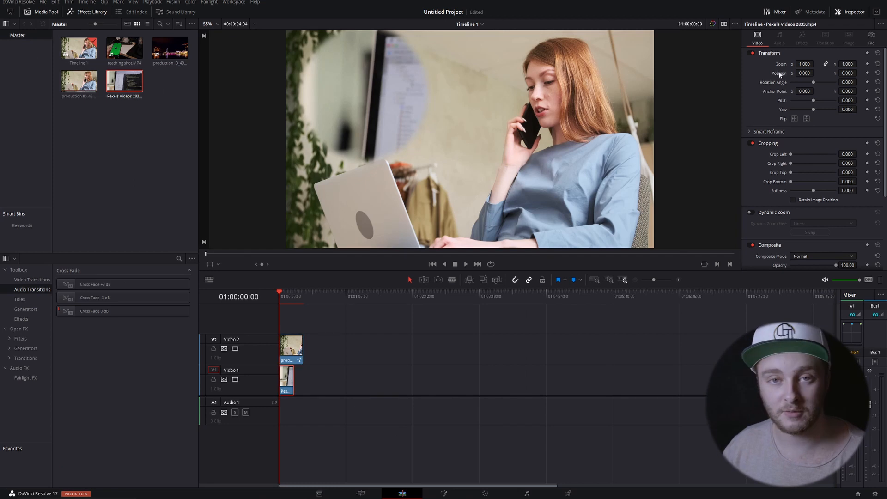
key("ctrl+s")
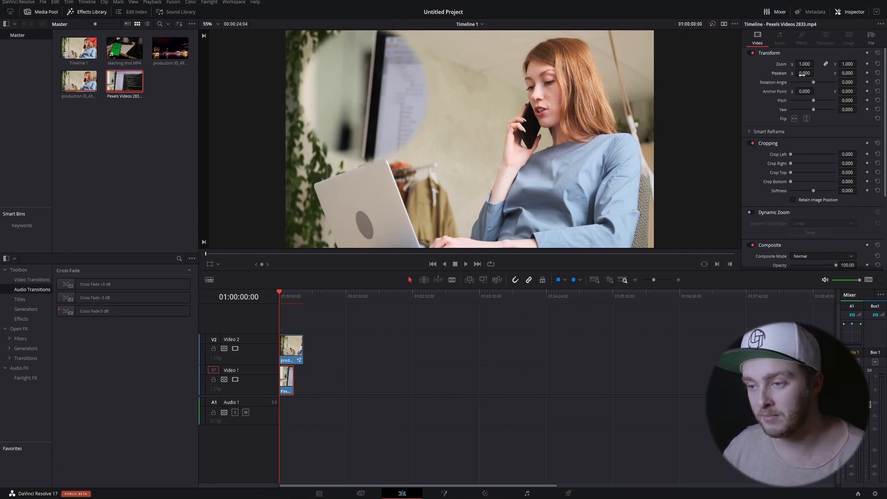
left_click_drag(802, 74, 803, 75)
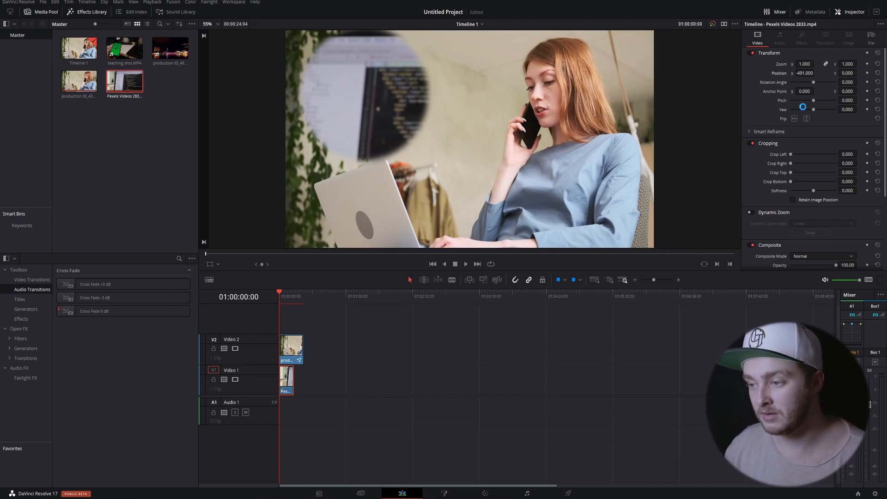
left_click(794, 118)
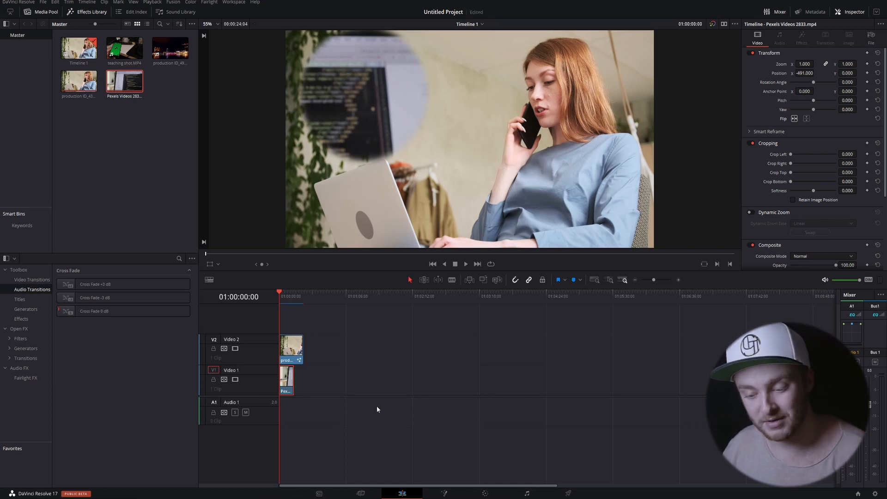
Open the Video 2 clip on the Fusion page and delete its Ellipse1 mask
left_click(286, 351)
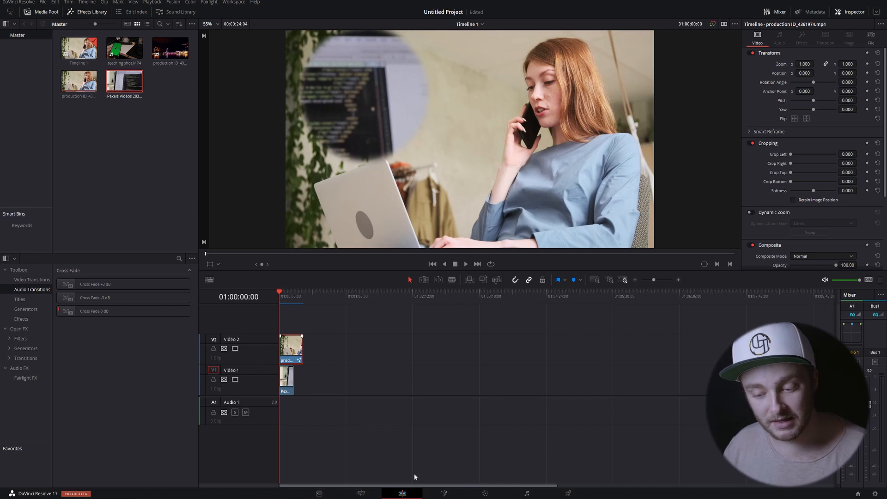
left_click(443, 493)
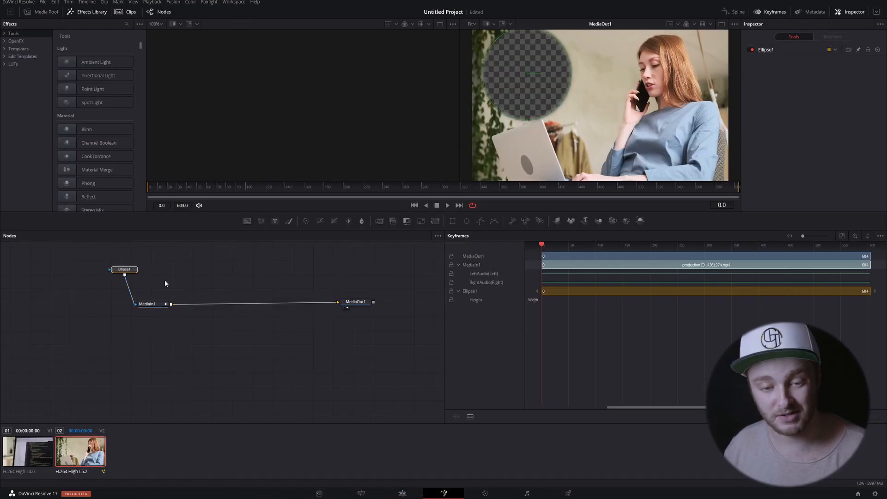
key("Delete")
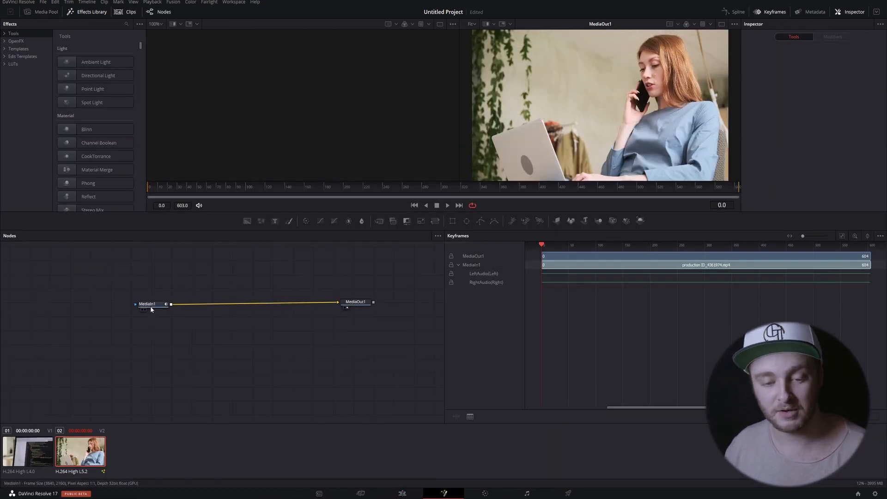
Add a B-Spline mask to the MediaIn1 node and invert it
left_click(150, 305)
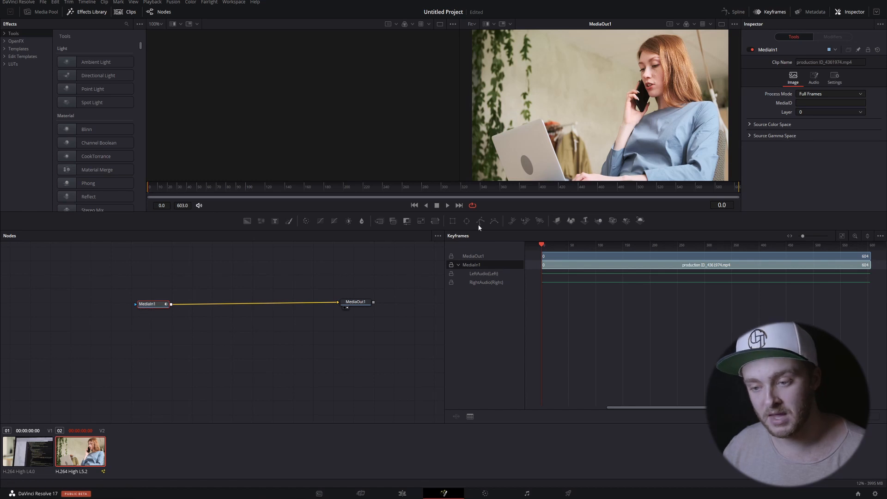
left_click(494, 221)
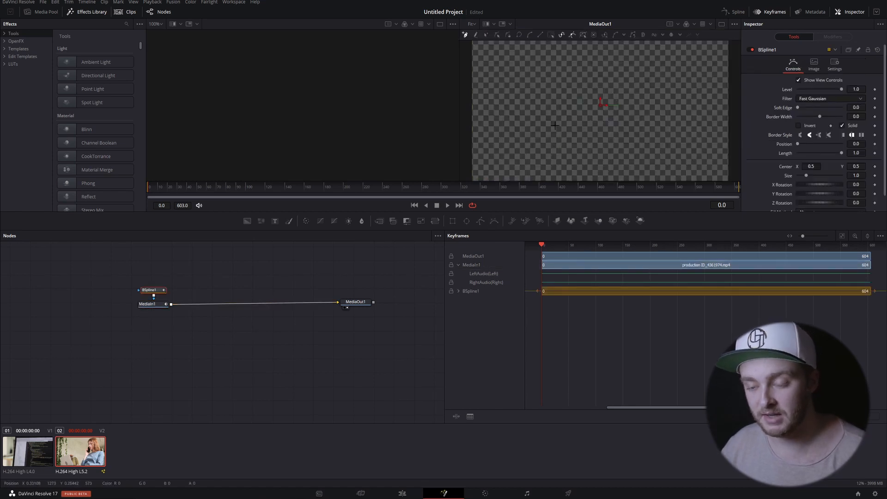
left_click(797, 125)
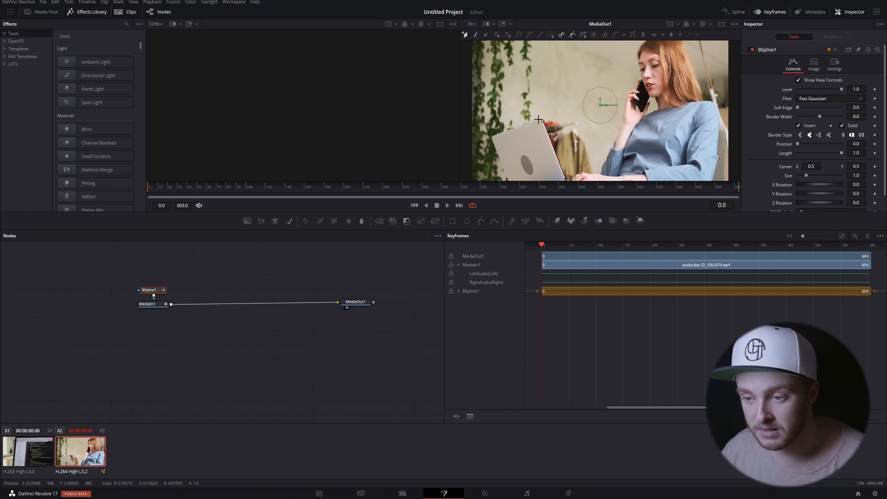
Draw a closed B-spline shape around the laptop lid, extending it below the lower edge of the frame
left_click(539, 120)
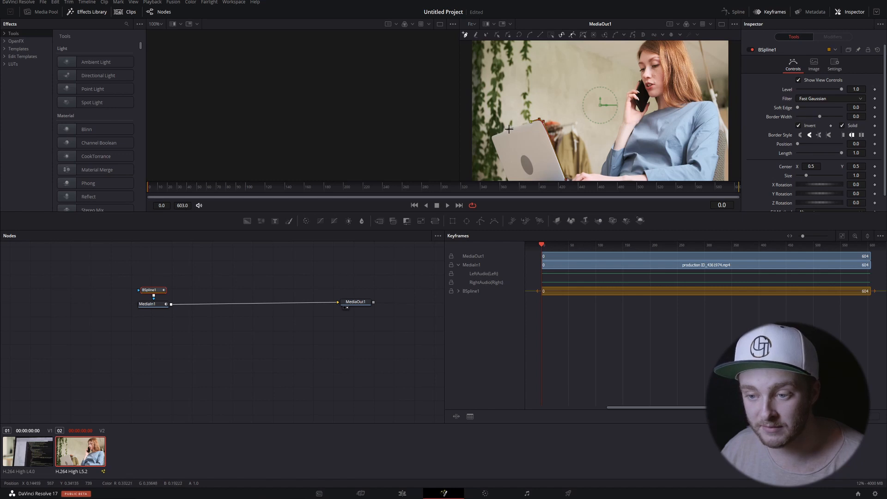
left_click(494, 136)
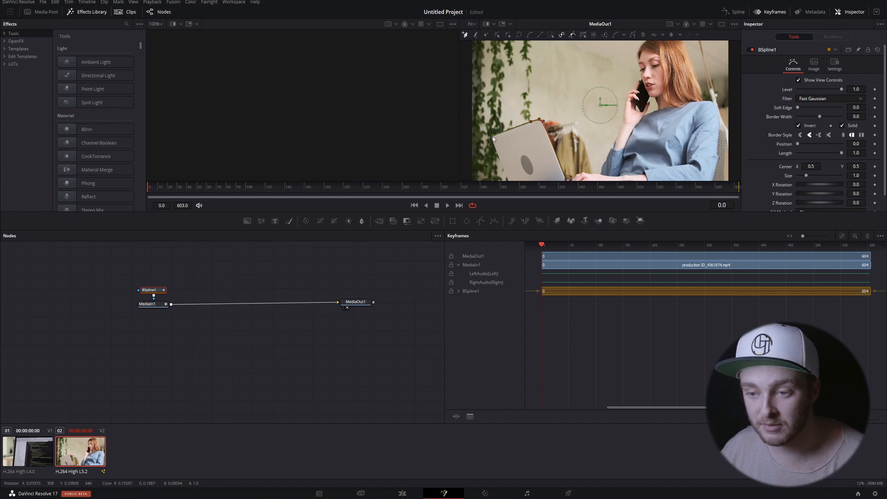
left_click(501, 161)
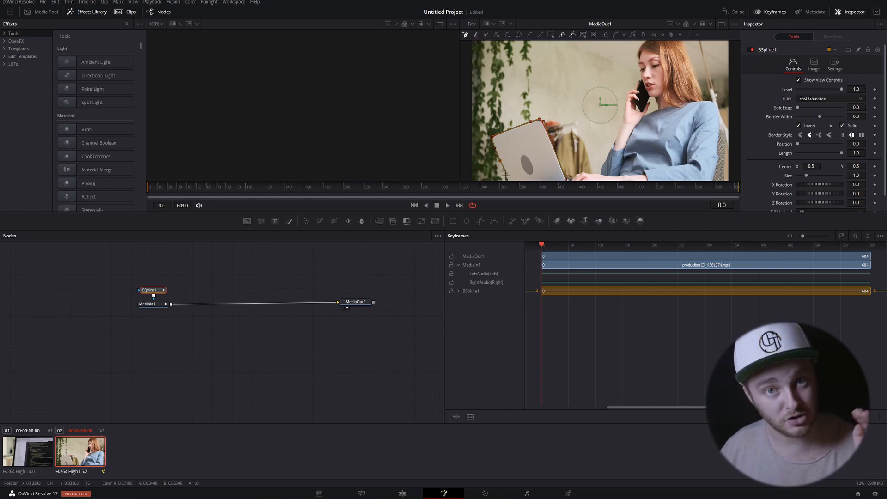
left_click(506, 174)
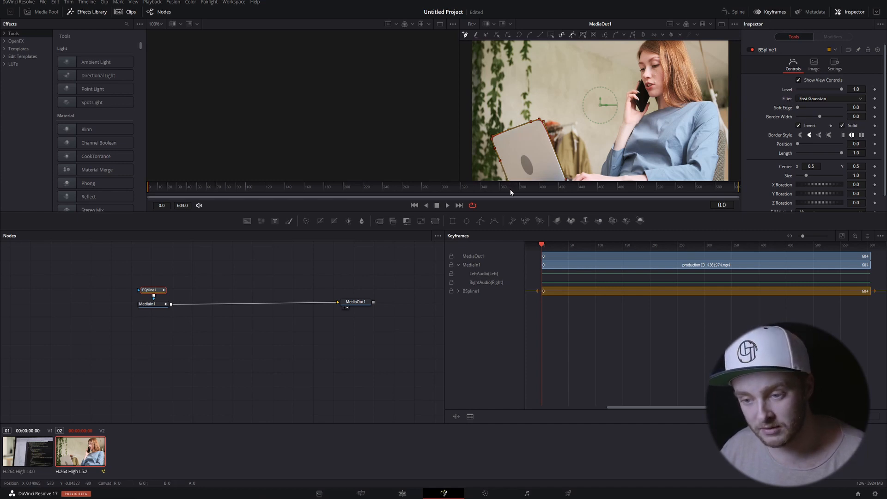
scroll(562, 132, "down", 5)
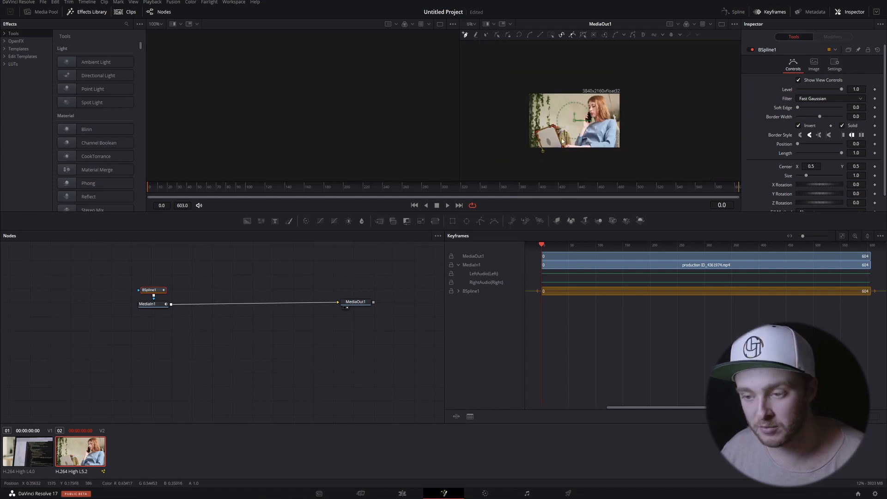
scroll(562, 139, "up", 2)
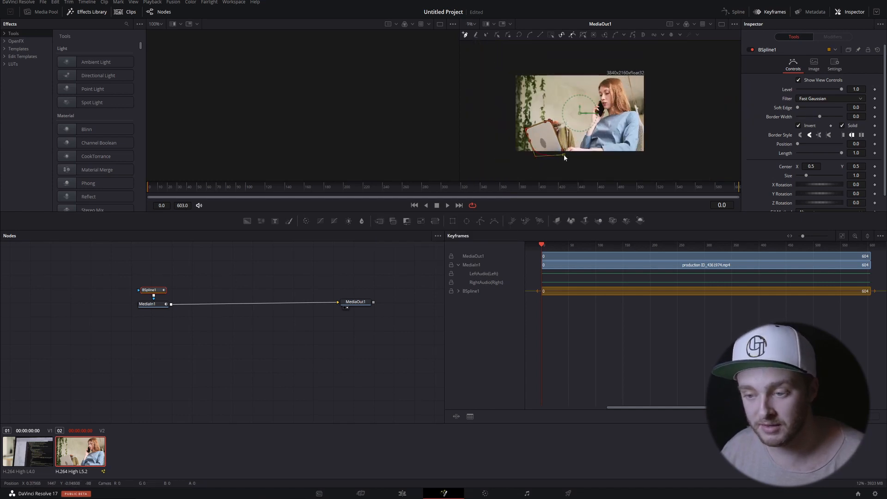
left_click(563, 155)
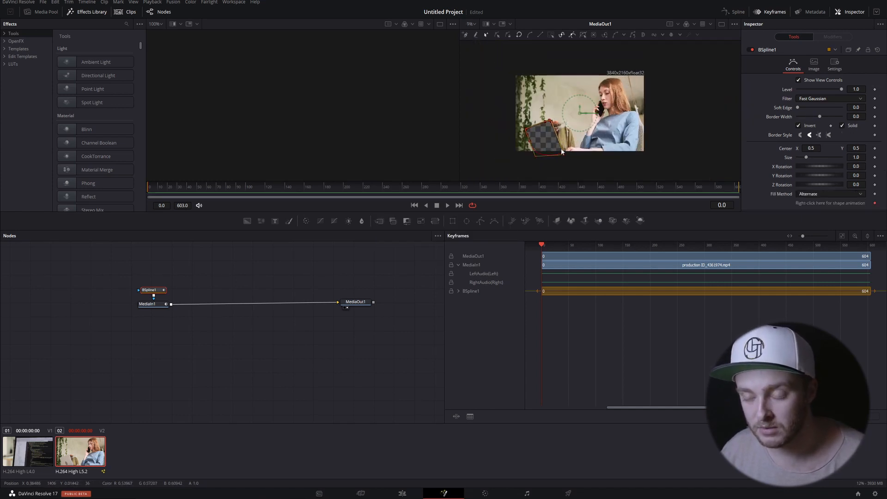
Move the B-spline control point outward at the laptop lid's upper-left corner so the mask follows the corner closely
scroll(527, 133, "up", 8)
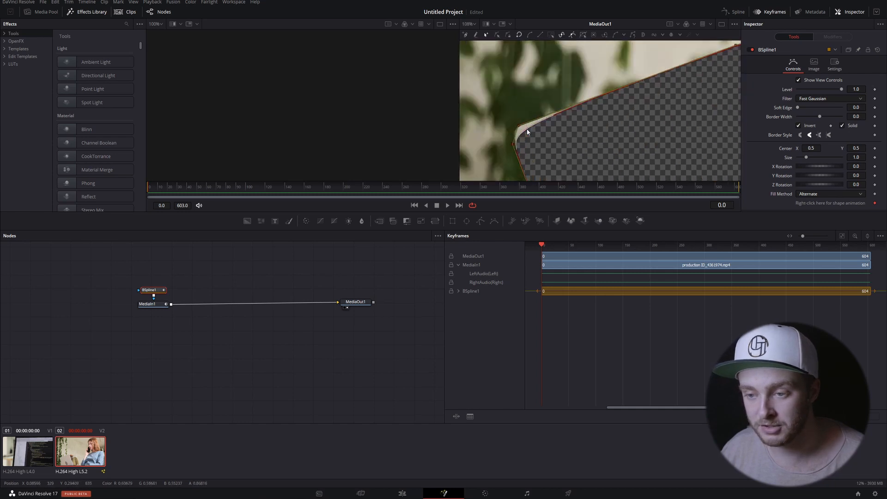
scroll(528, 132, "up", 3)
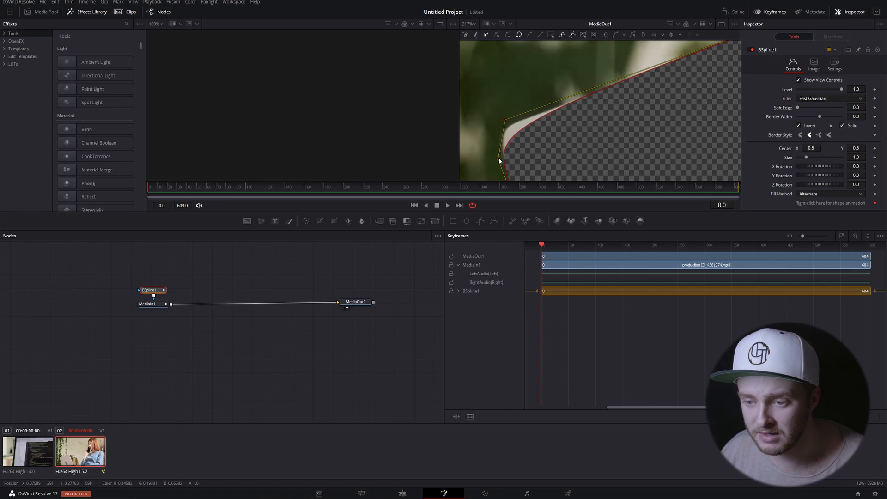
left_click_drag(498, 159, 493, 132)
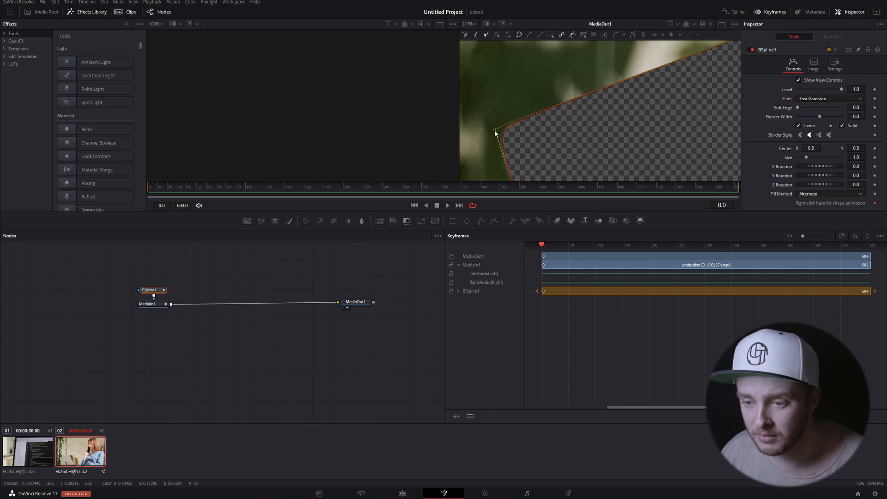
Move the two B-spline control points at the laptop lid's upper-right corner outward so the mask covers the corner, and deselect the mask
scroll(547, 142, "down", 5)
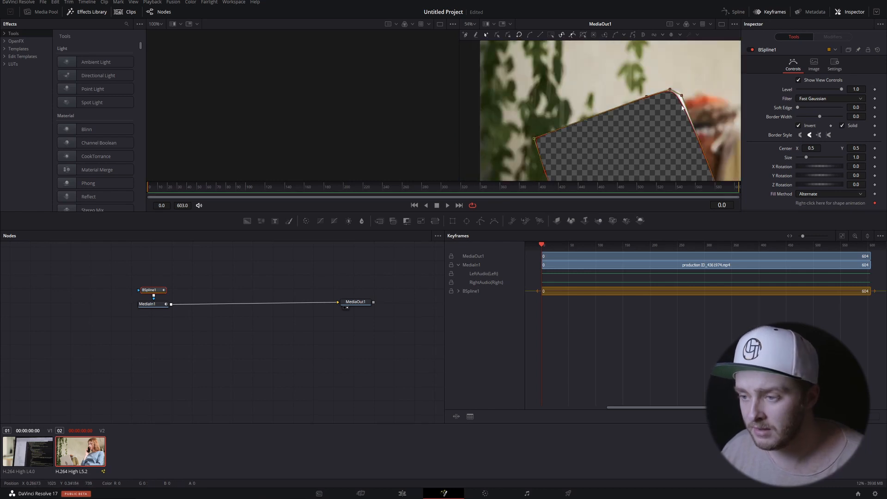
scroll(697, 93, "up", 8)
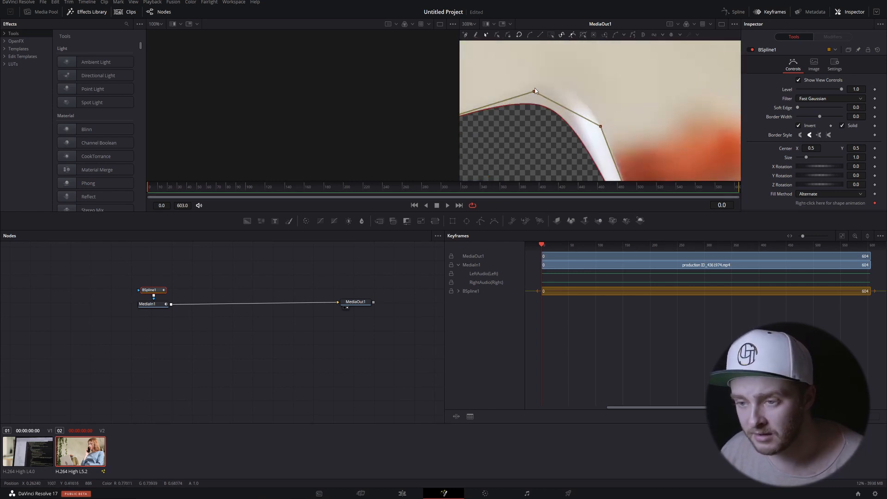
left_click_drag(534, 91, 561, 71)
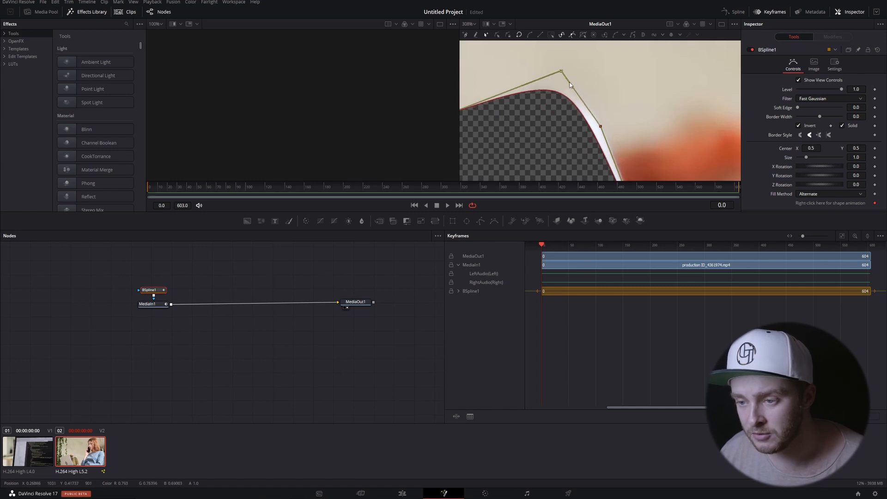
left_click_drag(601, 127, 616, 123)
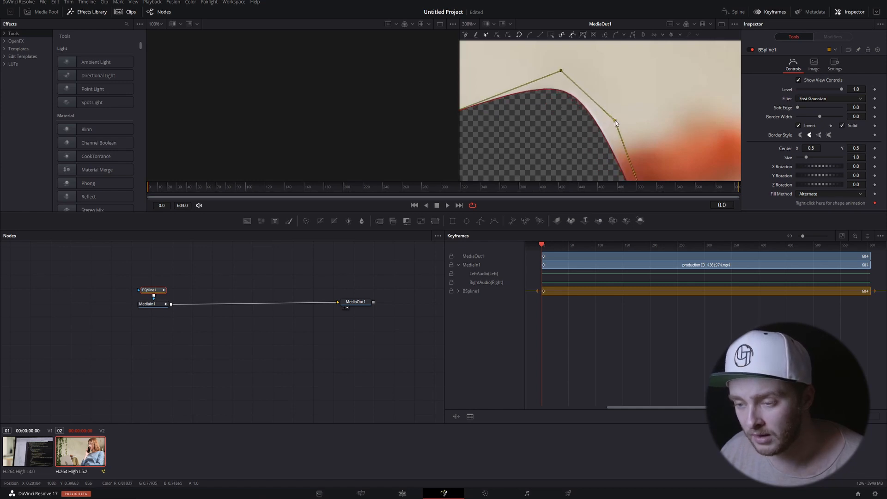
scroll(616, 123, "down", 10)
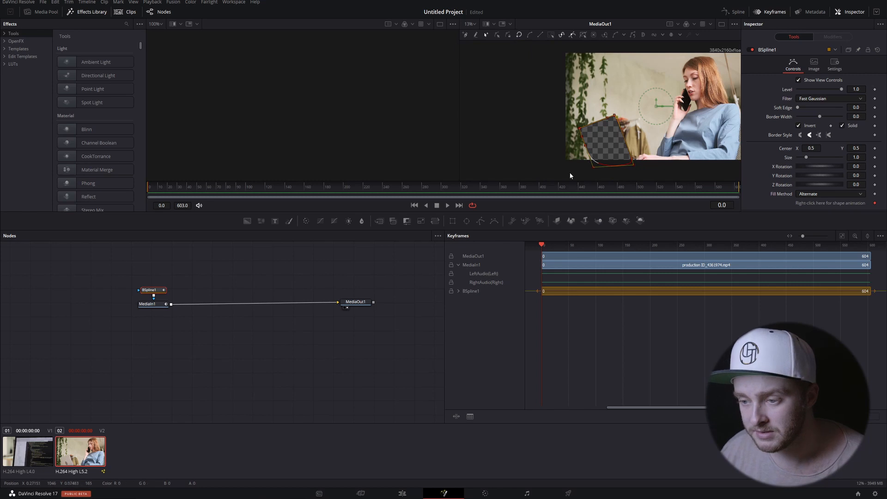
left_click(410, 259)
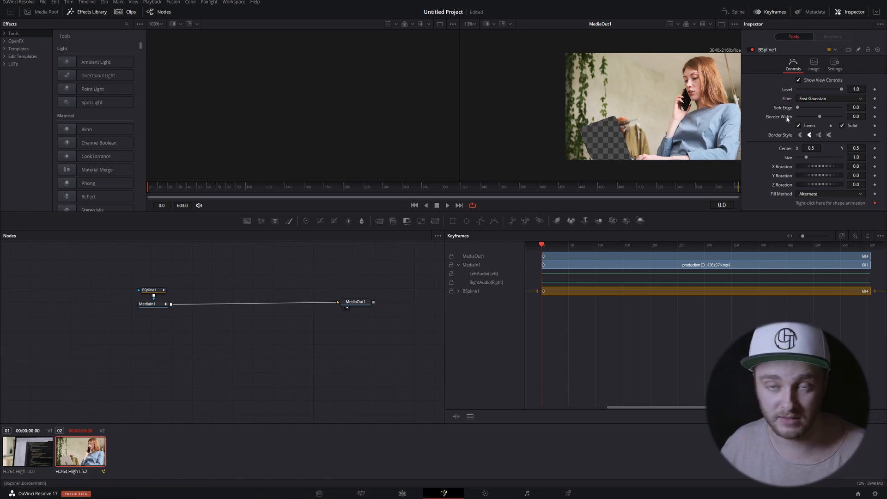
mouse_move(798, 107)
left_mouse_down()
mouse_move(804, 110)
mouse_move(784, 111)
left_mouse_up()
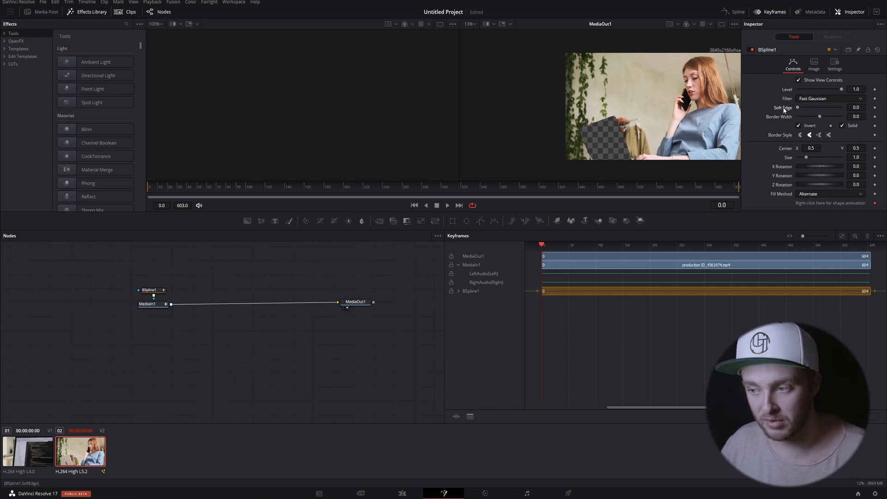
Return to the Edit page and play the timeline to check how the lower clip shows through the laptop lid mask
left_click(403, 494)
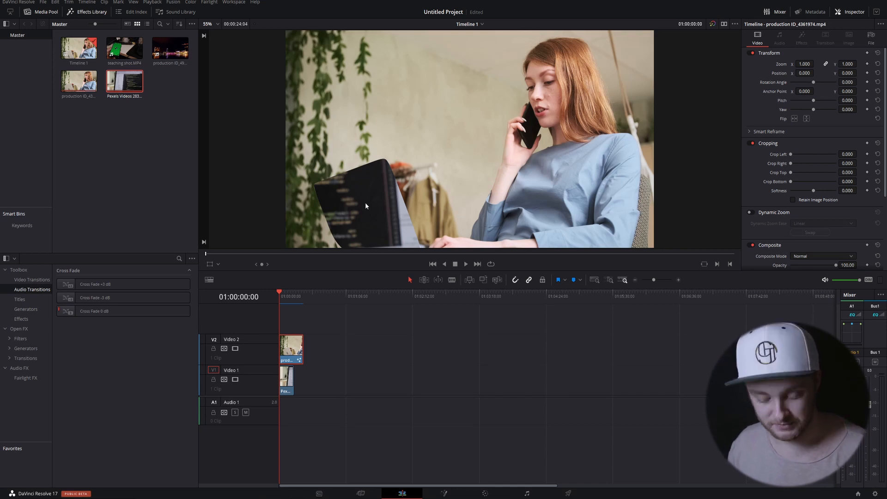
key("space")
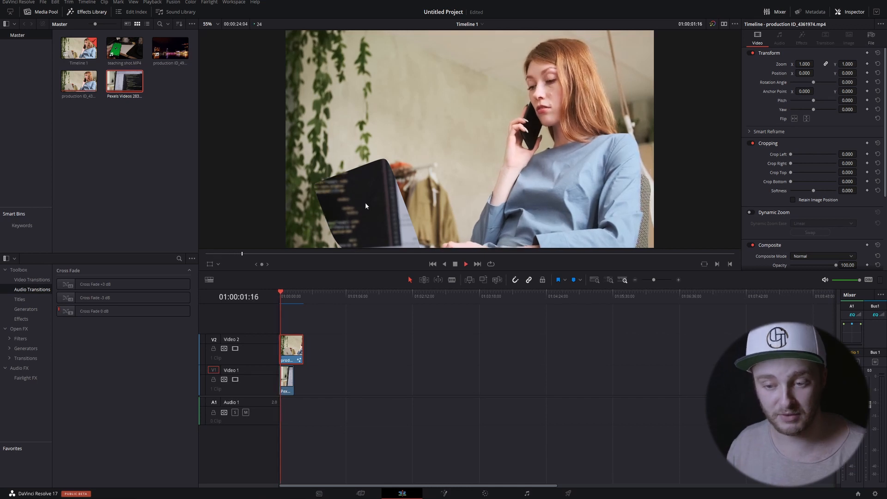